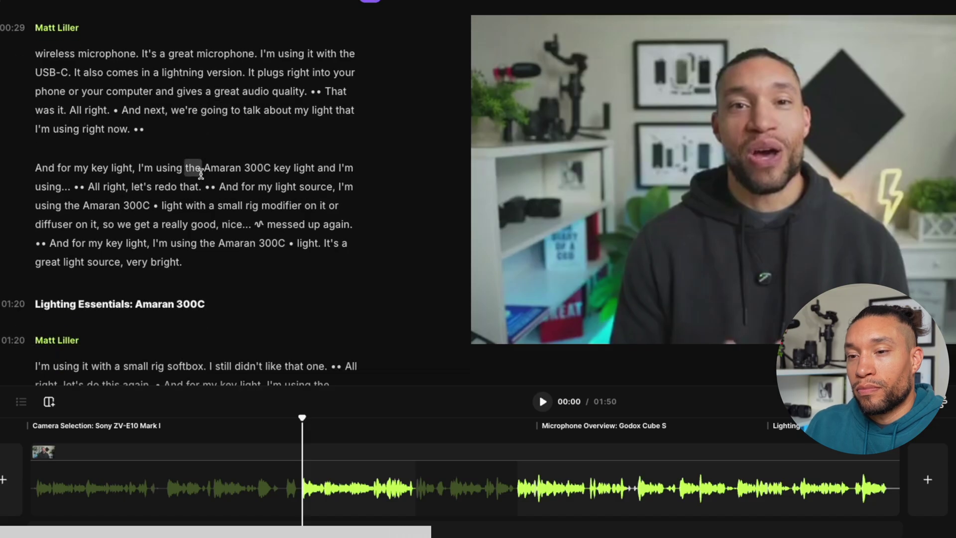
Delete the leftover speech at the end of the transcript, after the last lighting take
{"action": "left_click_drag", "start_coordinate": [257, 299], "coordinate": [308, 337]}
{"action": "key", "text": "Delete"}
{"action": "scroll", "coordinate": [309, 338], "scroll_direction": "up", "scroll_amount": 5}
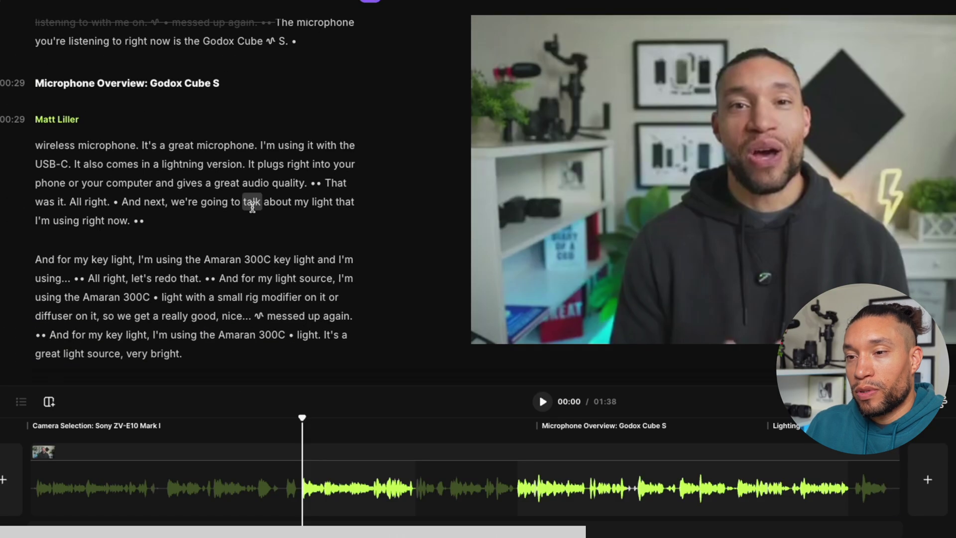
Delete the failed takes from "All right. And next, we're going to talk about my light" through "messed up again."
{"action": "scroll", "coordinate": [249, 207], "scroll_direction": "down", "scroll_amount": 2}
{"action": "left_click_drag", "start_coordinate": [247, 211], "coordinate": [70, 136]}
{"action": "key", "text": "Delete"}
{"action": "left_click_drag", "start_coordinate": [243, 181], "coordinate": [48, 237]}
{"action": "key", "text": "Delete"}
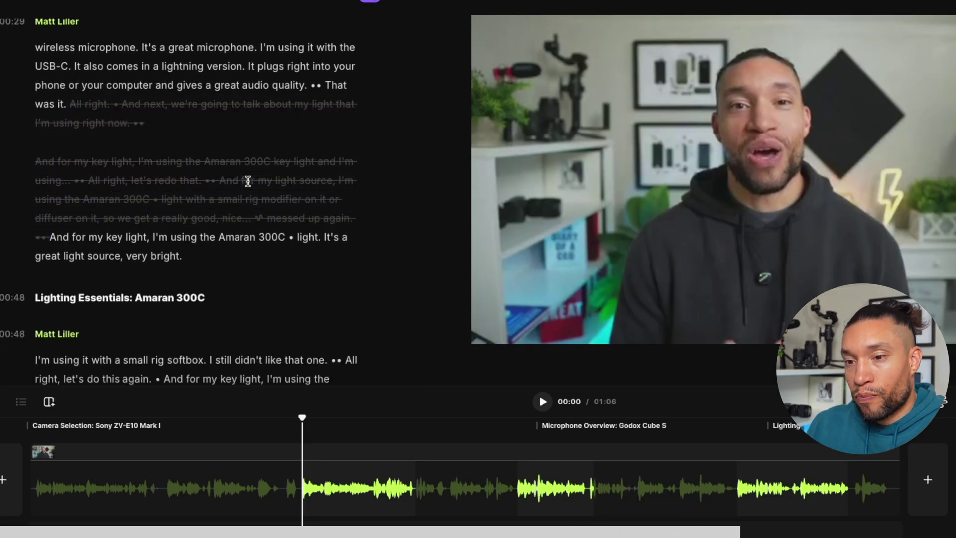
Delete the next failed lighting take, from "And for my key light" through "All right, let's do this again."
{"action": "scroll", "coordinate": [243, 199], "scroll_direction": "down", "scroll_amount": 3}
{"action": "left_click_drag", "start_coordinate": [158, 264], "coordinate": [51, 115]}
{"action": "key", "text": "Delete"}
{"action": "scroll", "coordinate": [144, 226], "scroll_direction": "up", "scroll_amount": 3}
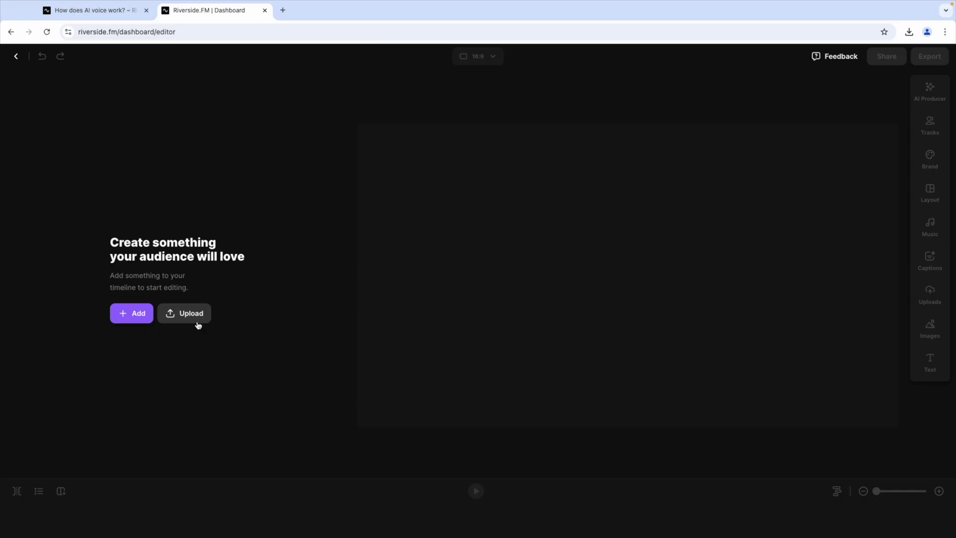
Start a media upload in the blank editor, and choose Uploads as the source for adding media after the edited timeline's last section
{"action": "left_click", "coordinate": [191, 314]}
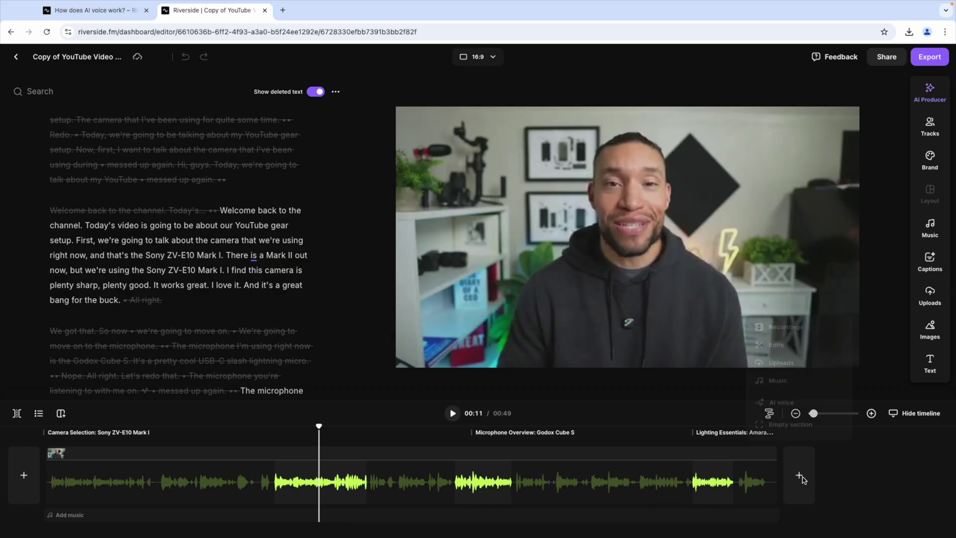
{"action": "left_click", "coordinate": [800, 477]}
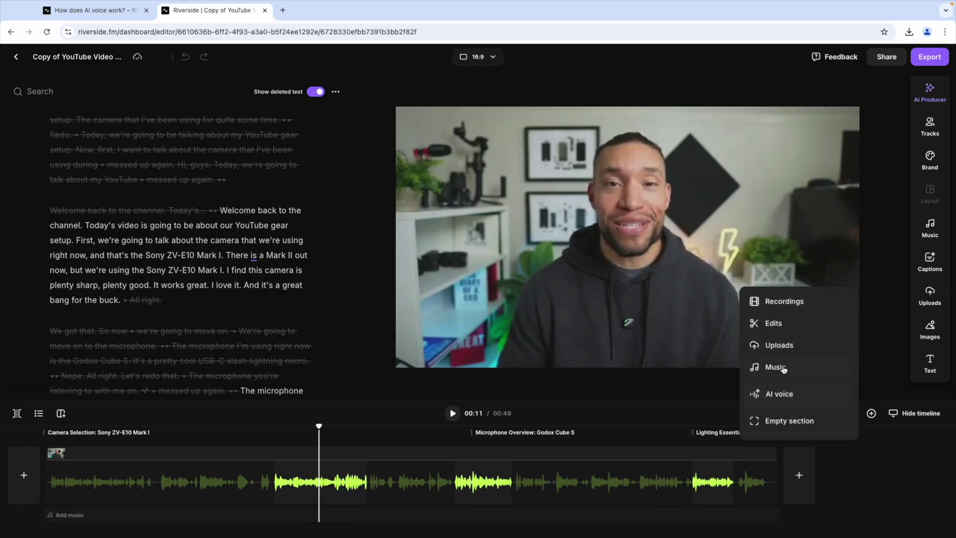
{"action": "left_click", "coordinate": [776, 347]}
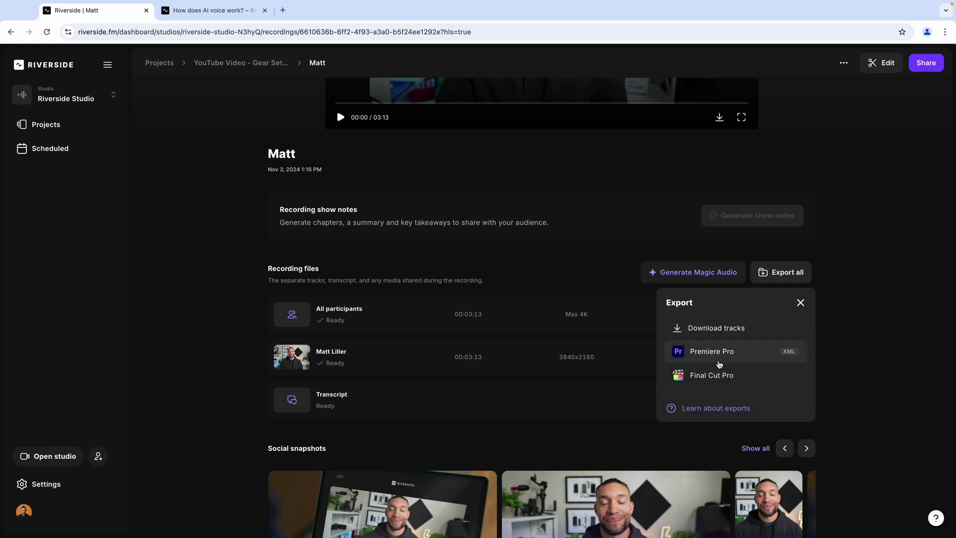
Export all the recording's files for Final Cut Pro
{"action": "left_click", "coordinate": [722, 374]}
{"action": "left_click", "coordinate": [734, 329]}
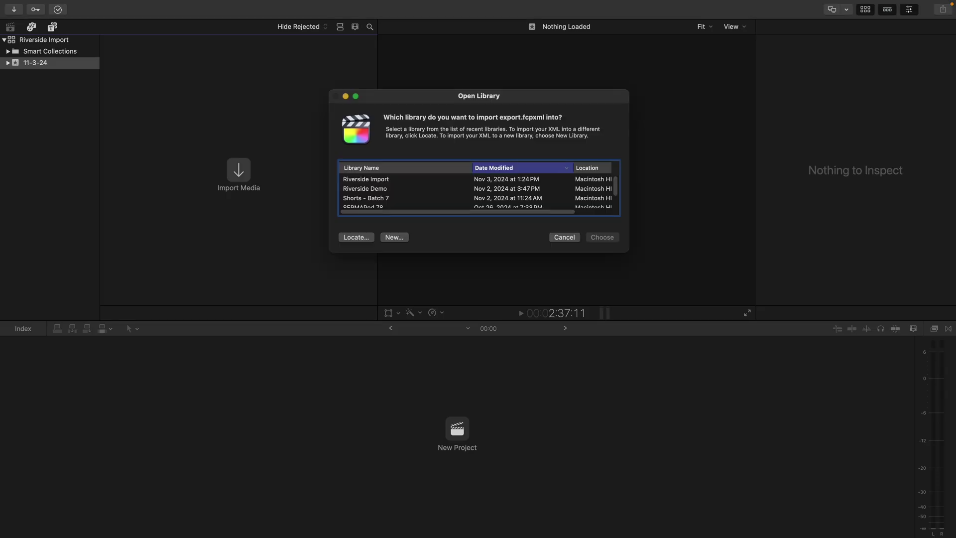
In Final Cut Pro, import export.fcpxml into the Riverside Import library and open the imported project
{"action": "scroll", "coordinate": [488, 190], "scroll_direction": "up", "scroll_amount": 5}
{"action": "left_click", "coordinate": [397, 179]}
{"action": "left_click", "coordinate": [602, 237]}
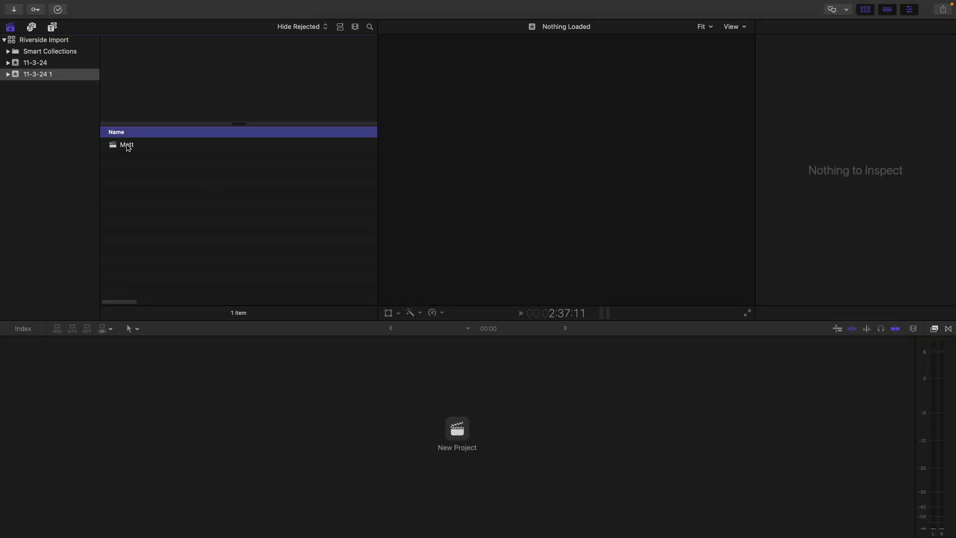
{"action": "double_click", "coordinate": [127, 144]}
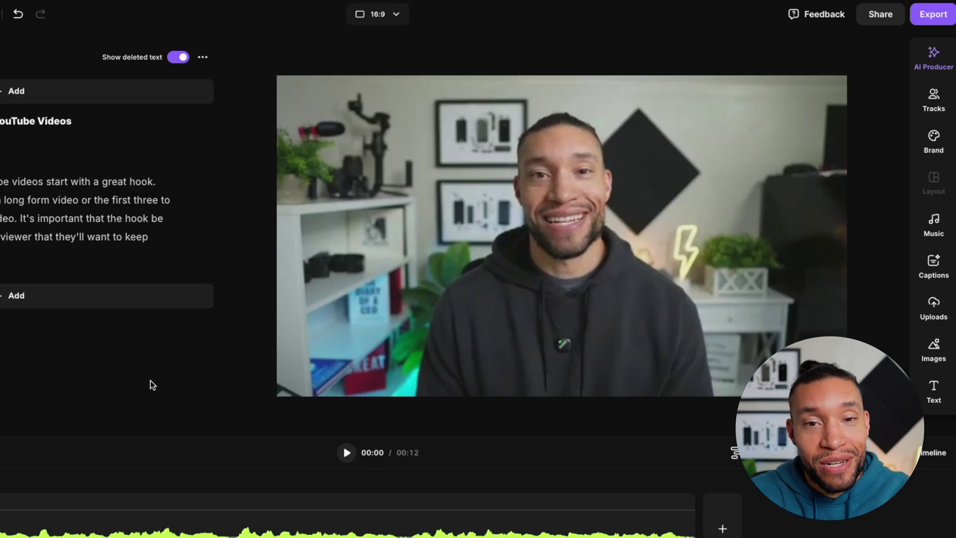
Set the video's aspect ratio to 9:16 and apply the all-caps white caption preset with a purple word highlight
{"action": "left_click", "coordinate": [397, 16]}
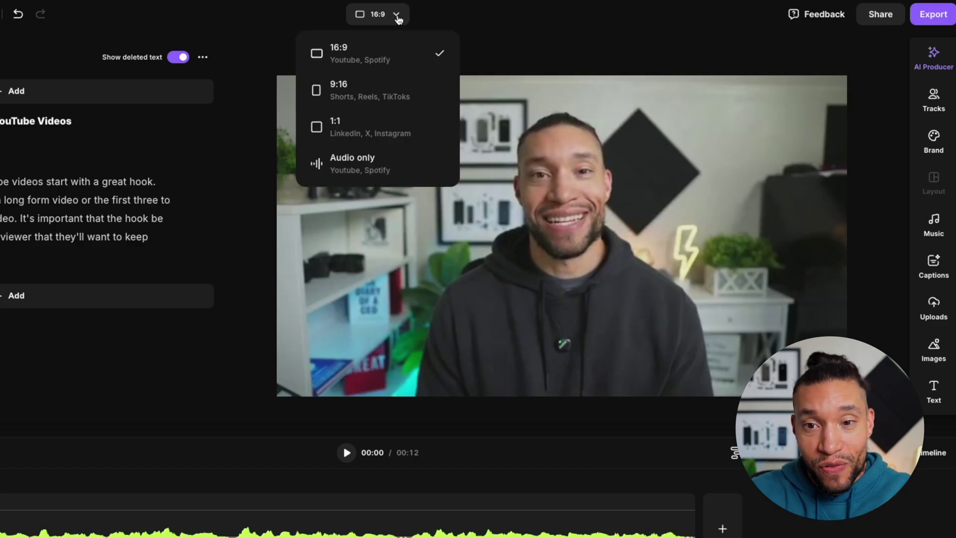
{"action": "left_click", "coordinate": [368, 91]}
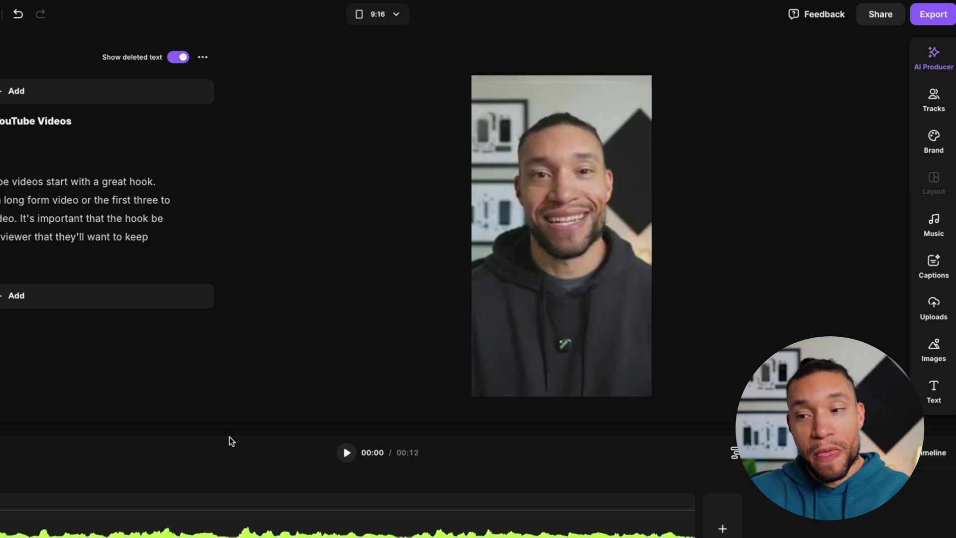
{"action": "left_click", "coordinate": [933, 266]}
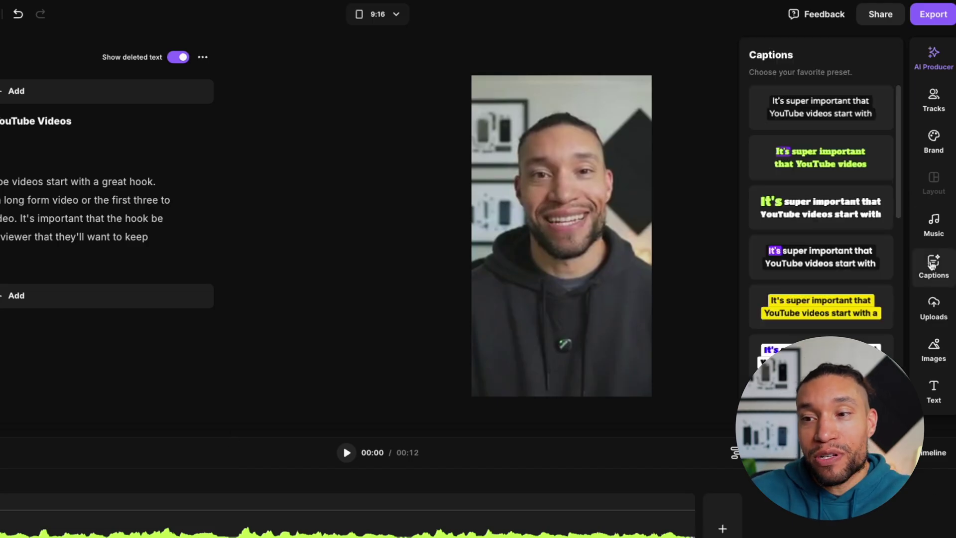
{"action": "scroll", "coordinate": [831, 151], "scroll_direction": "down", "scroll_amount": 2}
{"action": "scroll", "coordinate": [831, 150], "scroll_direction": "down", "scroll_amount": 4}
{"action": "scroll", "coordinate": [837, 180], "scroll_direction": "down", "scroll_amount": 4}
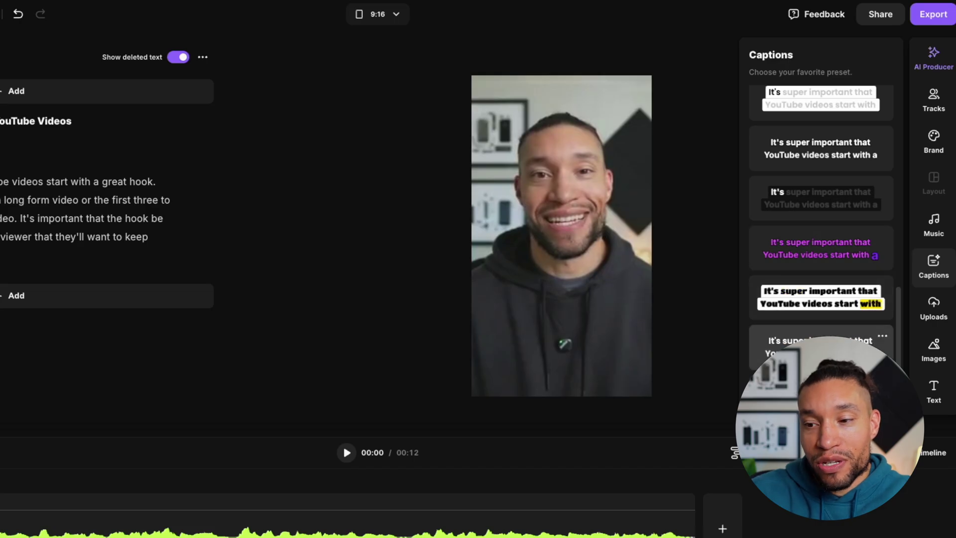
{"action": "scroll", "coordinate": [842, 326], "scroll_direction": "down", "scroll_amount": 5}
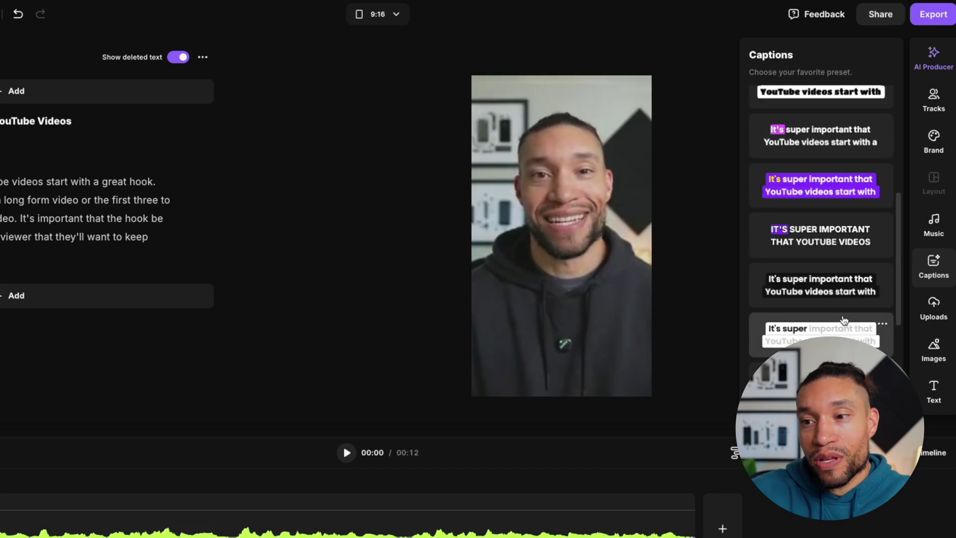
{"action": "left_click", "coordinate": [817, 229]}
Move the captions down onto the speaker's chest and set their text size to L
{"action": "left_click_drag", "start_coordinate": [567, 242], "coordinate": [565, 302]}
{"action": "left_click", "coordinate": [534, 267]}
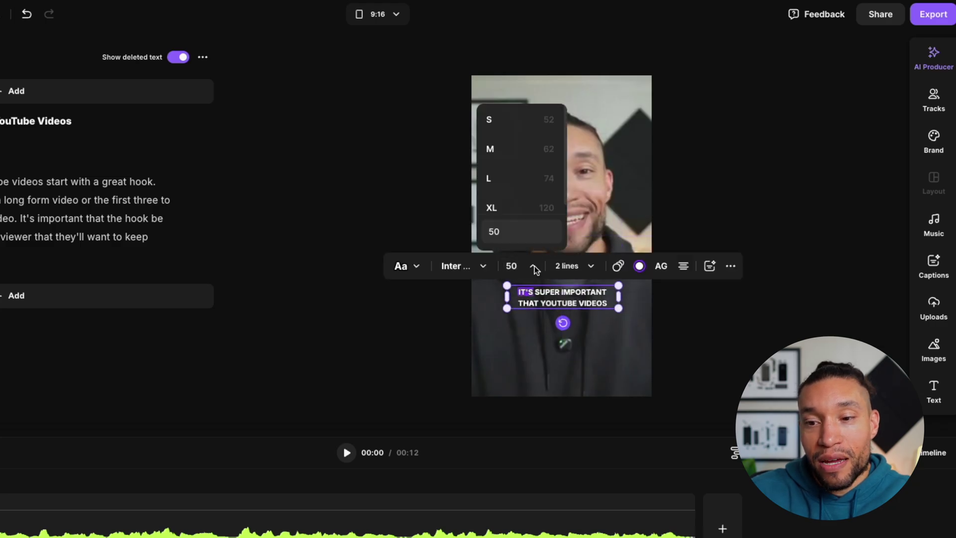
{"action": "left_click", "coordinate": [529, 214]}
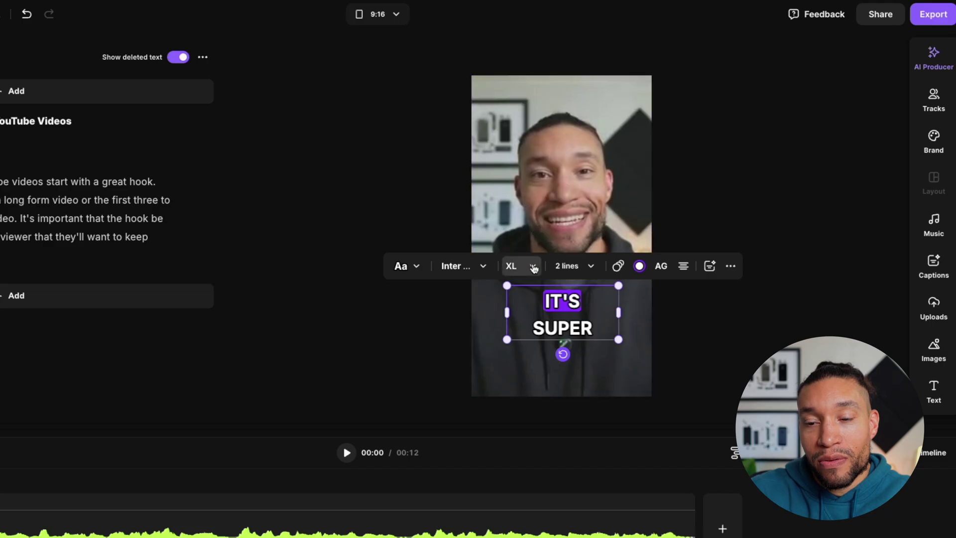
{"action": "left_click", "coordinate": [532, 267]}
{"action": "left_click", "coordinate": [527, 187]}
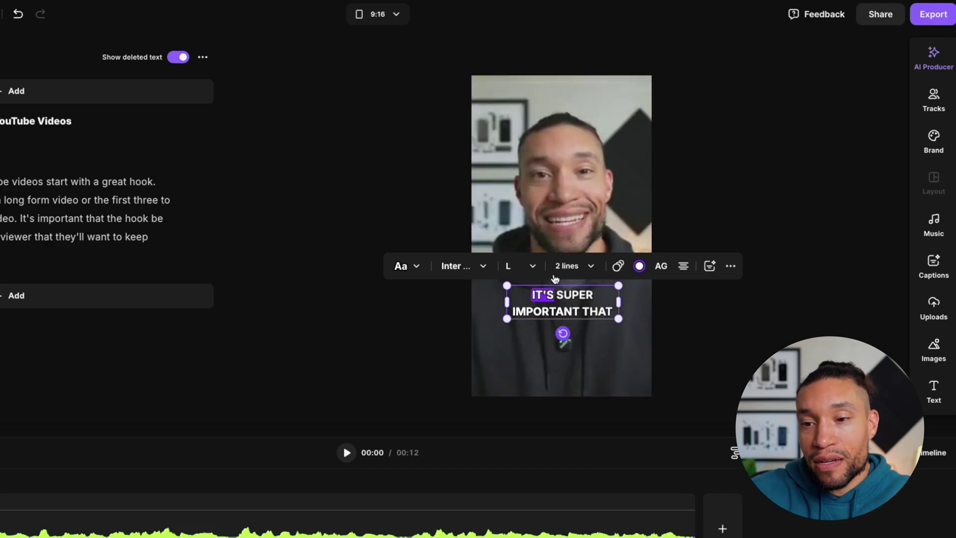
Limit the captions to 1 line and narrow the caption box
{"action": "left_click", "coordinate": [593, 274]}
{"action": "left_click", "coordinate": [579, 180]}
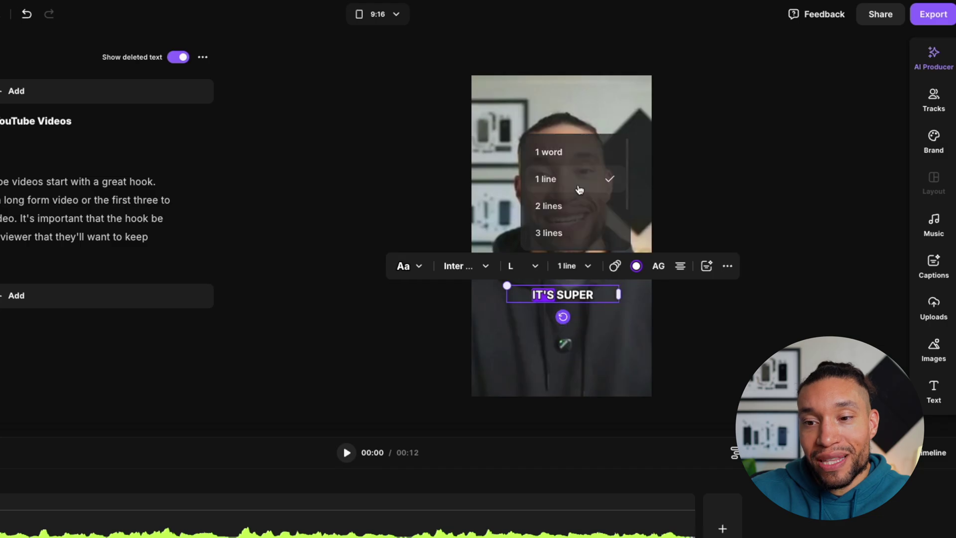
{"action": "left_click_drag", "start_coordinate": [619, 295], "coordinate": [575, 294]}
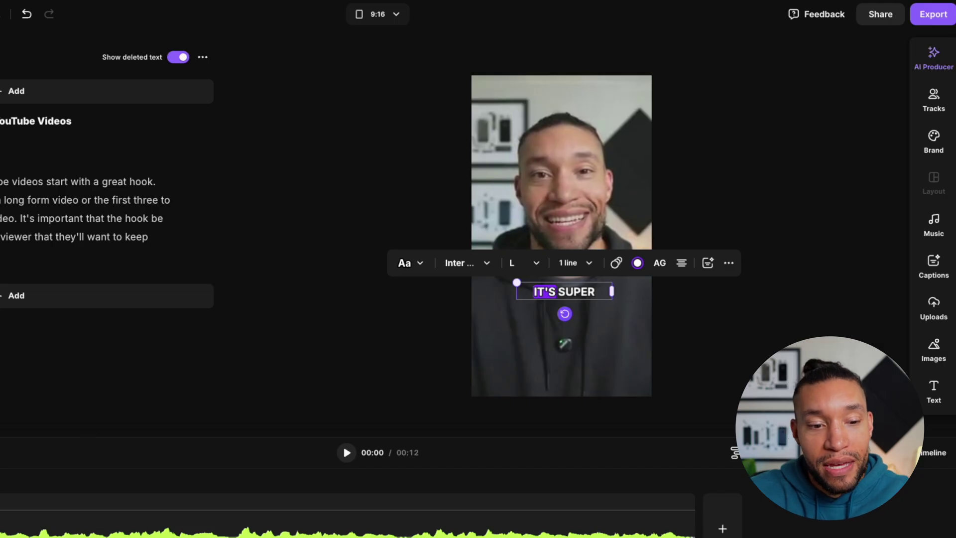
{"action": "key", "text": "Delete"}
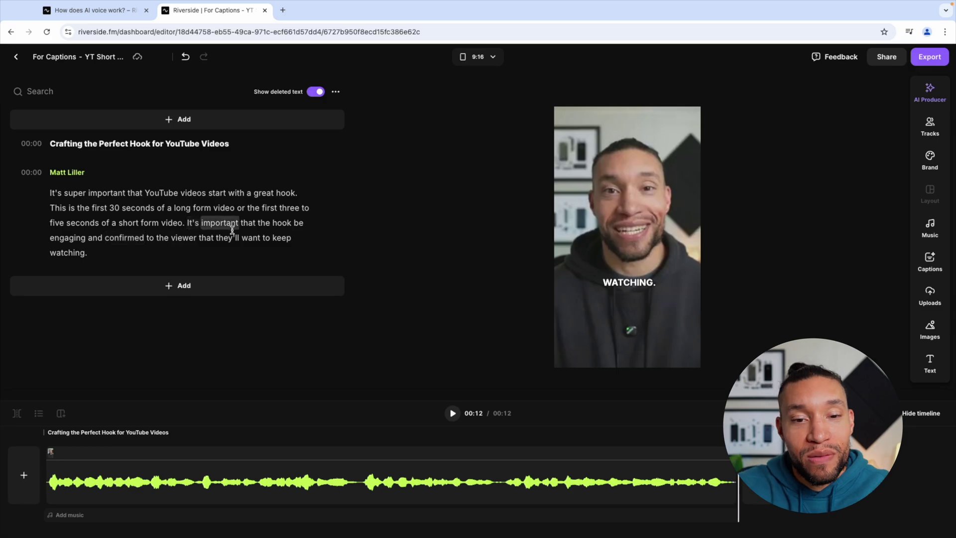
Correct the transcript word "confirmed" to "confirm" and play the captioned video from 00:08
{"action": "left_click", "coordinate": [133, 241]}
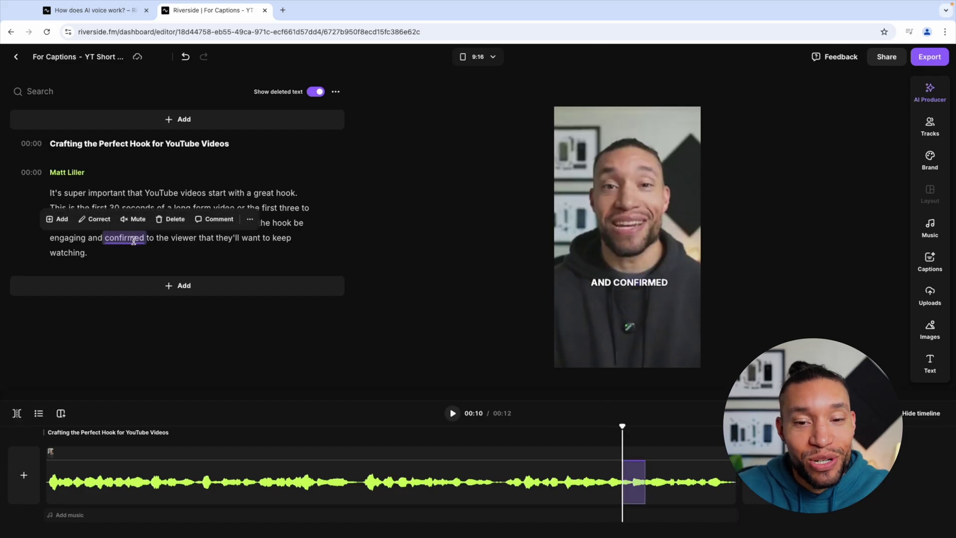
{"action": "left_click", "coordinate": [141, 241]}
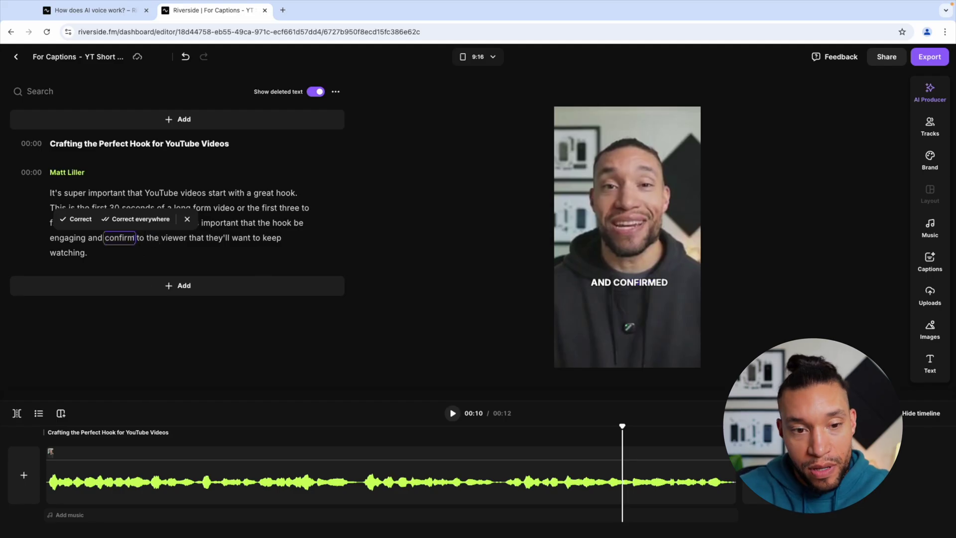
{"action": "key", "text": "Return"}
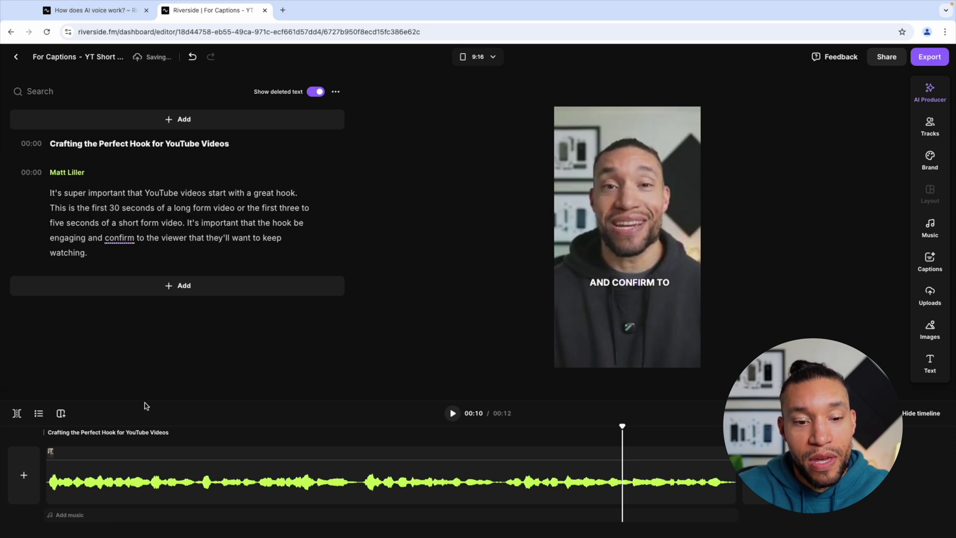
{"action": "left_click", "coordinate": [505, 440]}
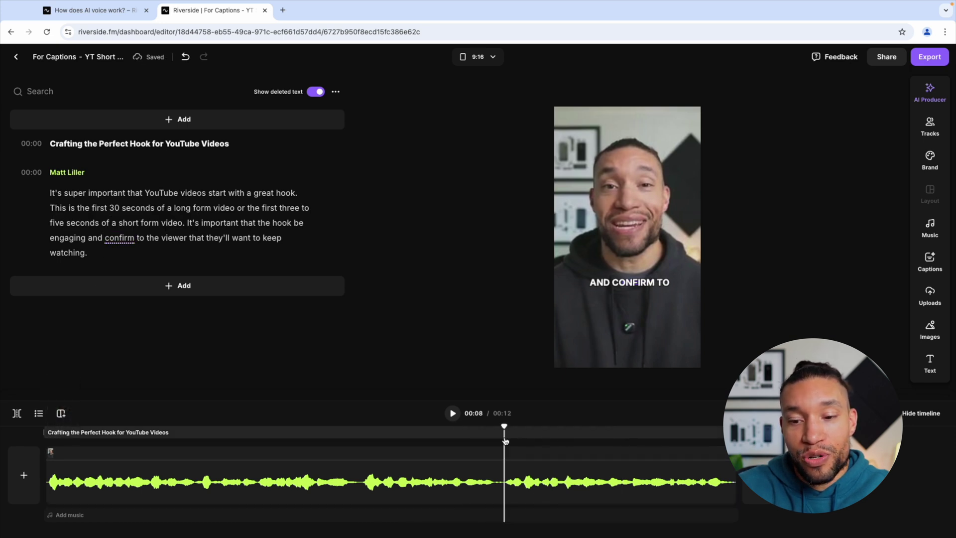
{"action": "key", "text": "space"}
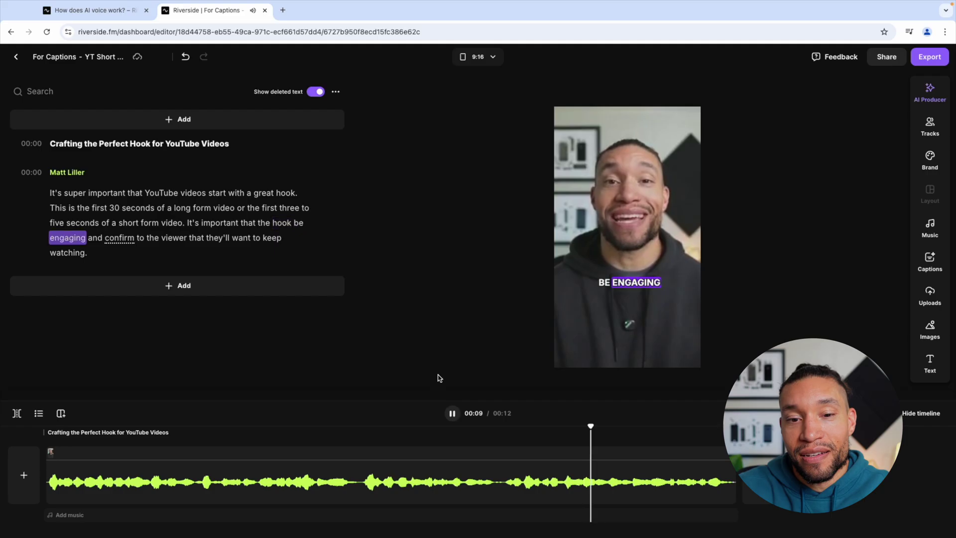